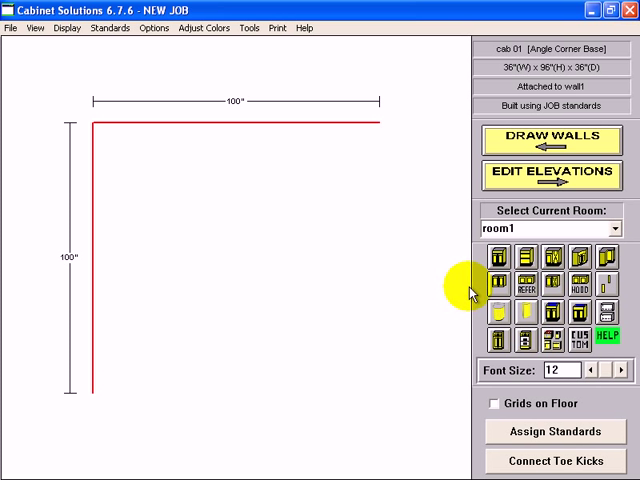
Place a base angle corner cabinet, height 96", into the corner where the walls meet
{"action": "left_click", "coordinate": [580, 260]}
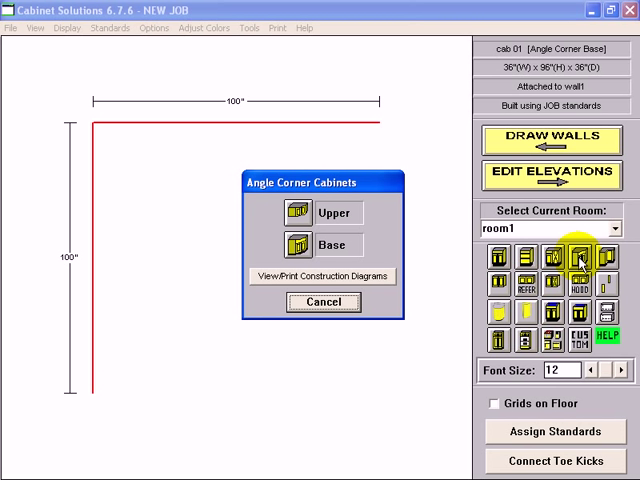
{"action": "left_click", "coordinate": [300, 247]}
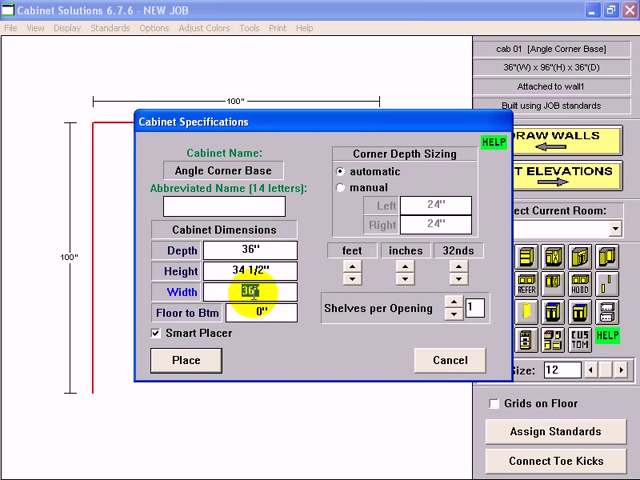
{"action": "left_click", "coordinate": [280, 270]}
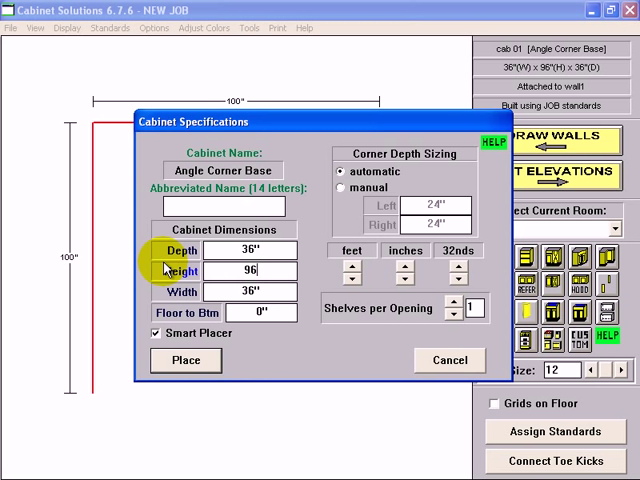
{"action": "left_click", "coordinate": [198, 366]}
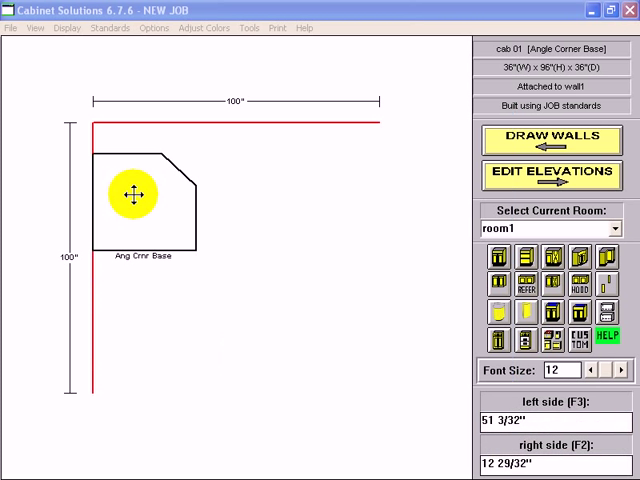
{"action": "left_click", "coordinate": [137, 144]}
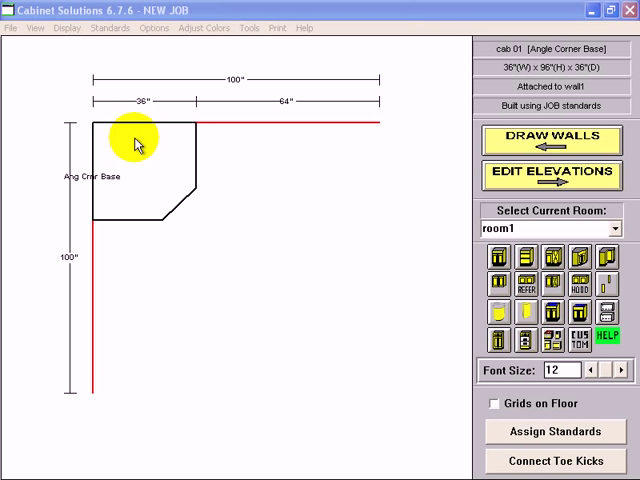
Place a 29" double oven cabinet with default specs beside the corner cabinet on the wall
{"action": "left_click", "coordinate": [525, 341]}
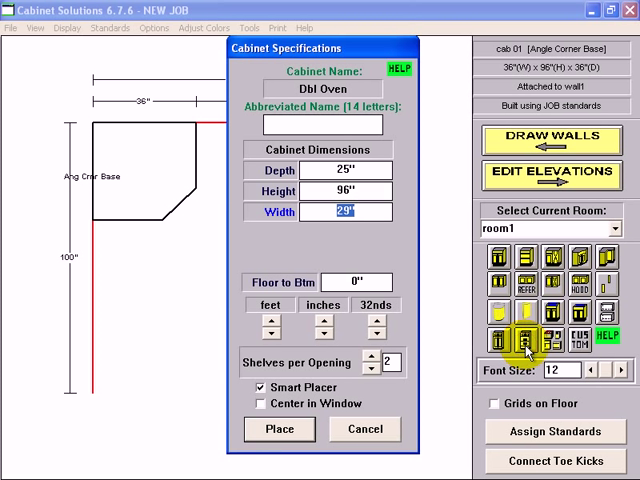
{"action": "left_click", "coordinate": [284, 432]}
{"action": "left_click", "coordinate": [201, 179]}
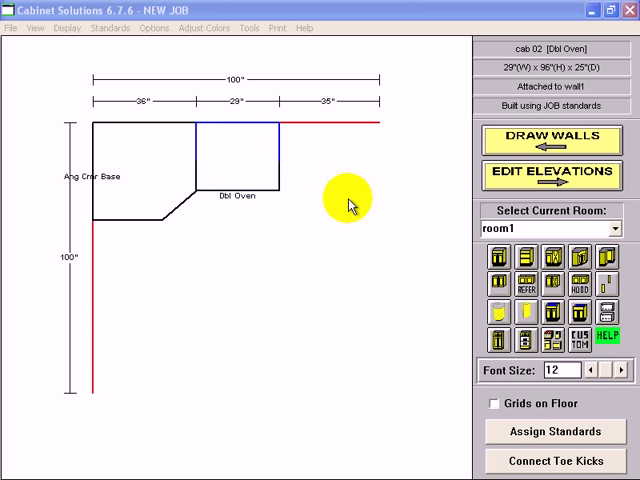
{"action": "left_click", "coordinate": [556, 187]}
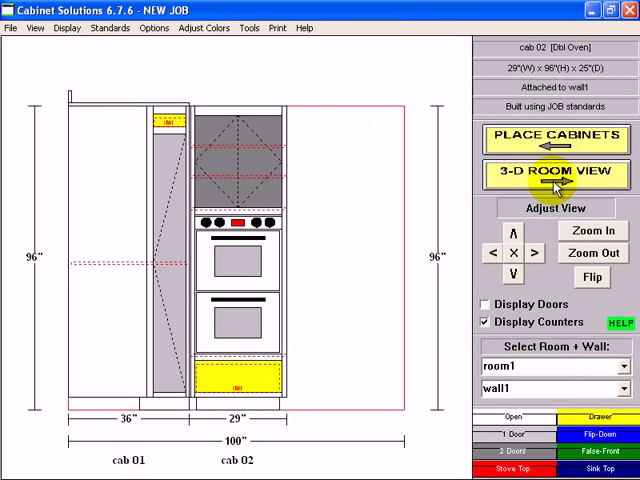
{"action": "left_click", "coordinate": [236, 224]}
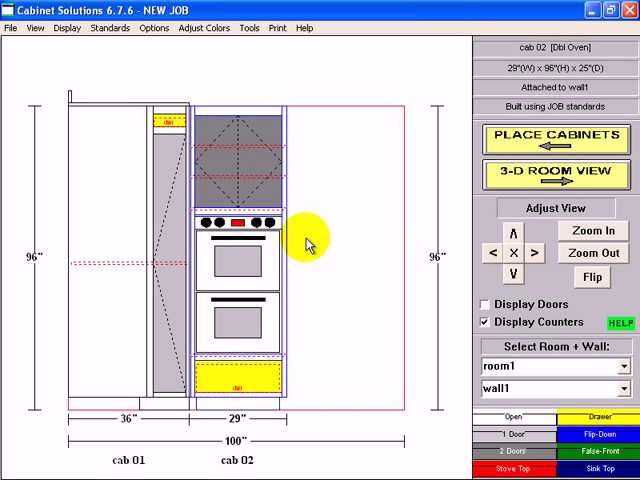
{"action": "left_click", "coordinate": [136, 215]}
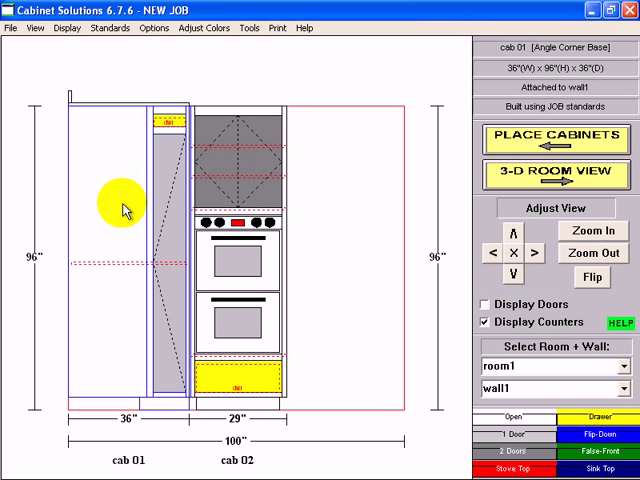
Open cab 01 for customizing and bring up its own Cabinet Standards
{"action": "double_click", "coordinate": [126, 190]}
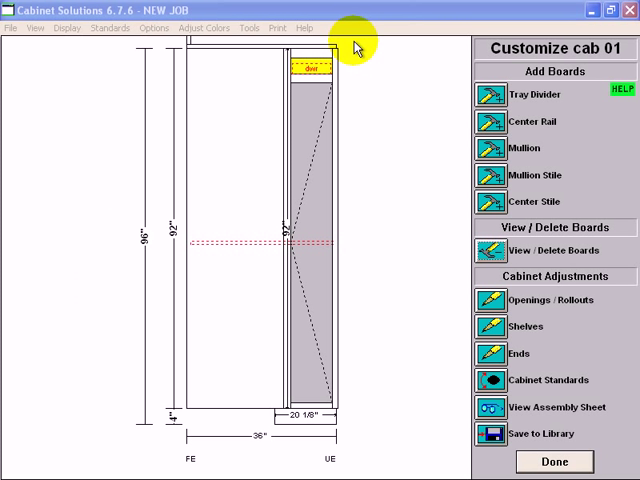
{"action": "left_click", "coordinate": [378, 20]}
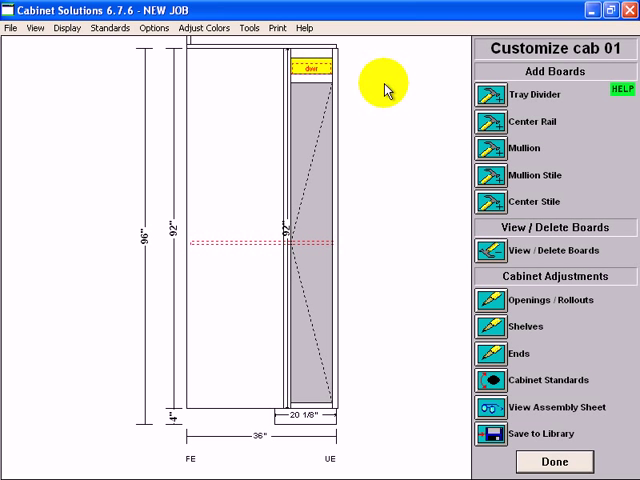
{"action": "left_click", "coordinate": [497, 385]}
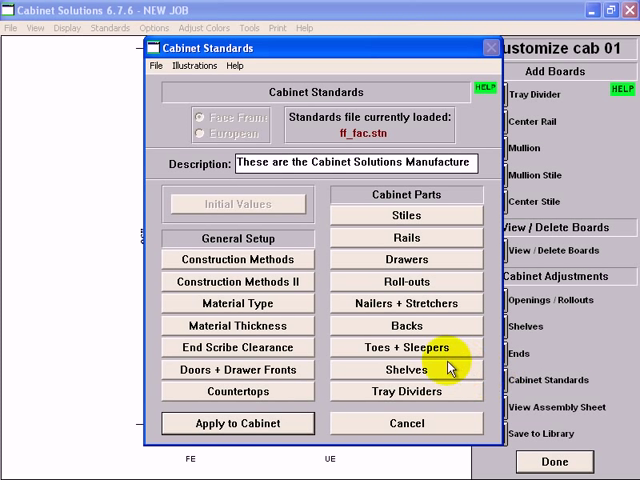
Remove the countertop in the Countertops standards and move the standards window aside
{"action": "left_click", "coordinate": [240, 393]}
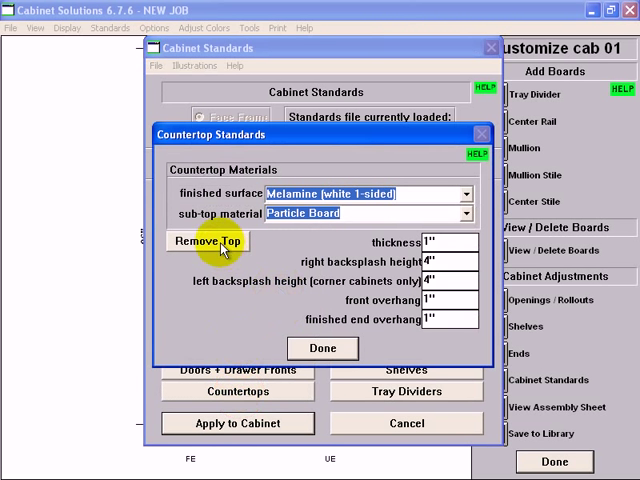
{"action": "left_click", "coordinate": [220, 243]}
{"action": "left_click", "coordinate": [338, 348]}
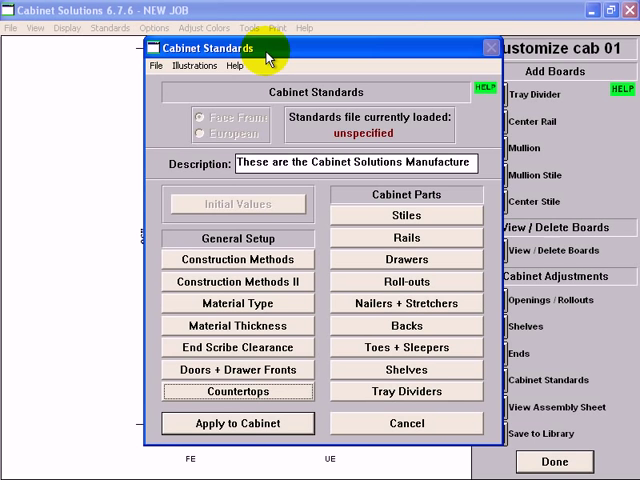
{"action": "left_click_drag", "start_coordinate": [268, 49], "coordinate": [332, 129]}
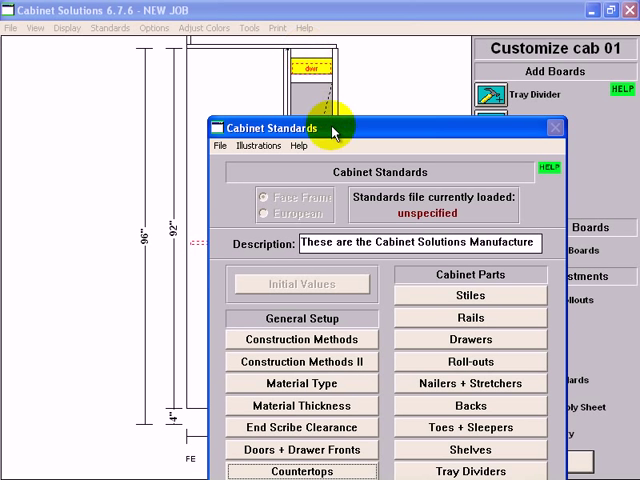
{"action": "left_click_drag", "start_coordinate": [333, 128], "coordinate": [325, 91]}
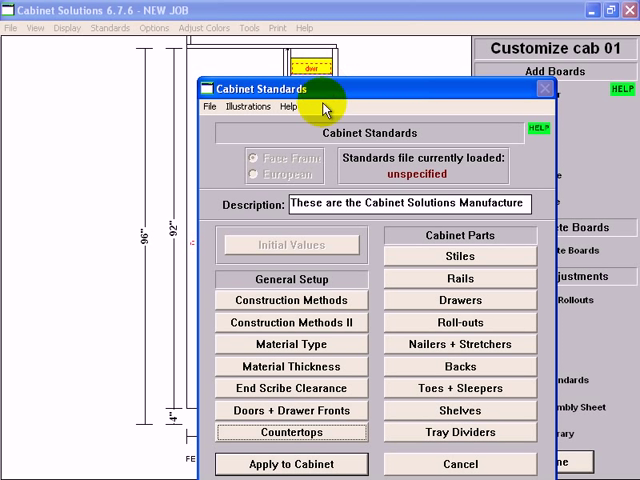
Enable 'tops in bases' in Construction Methods II and apply the standards to the corner cabinet
{"action": "left_click", "coordinate": [318, 302]}
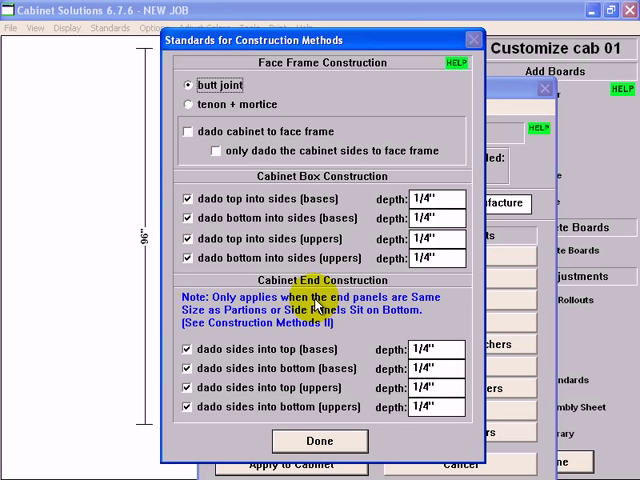
{"action": "left_click", "coordinate": [333, 444]}
{"action": "left_click", "coordinate": [330, 327]}
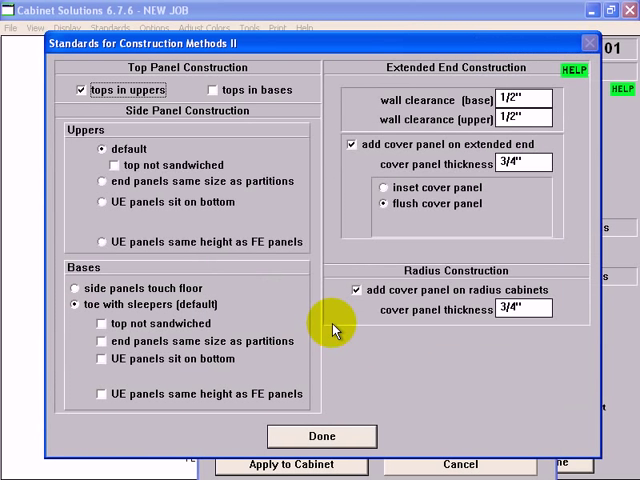
{"action": "left_click", "coordinate": [214, 90]}
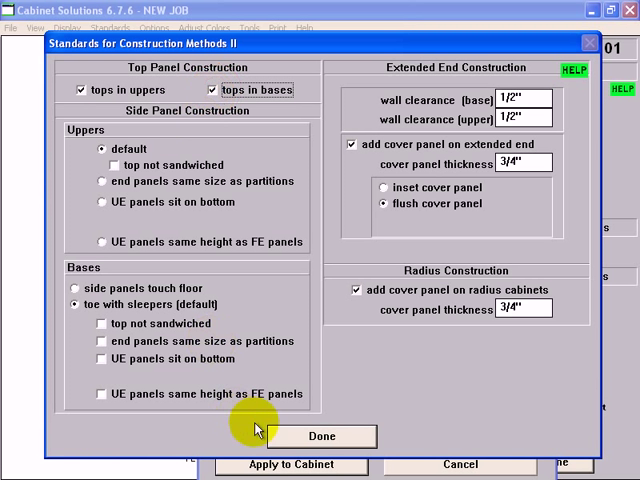
{"action": "left_click", "coordinate": [324, 437]}
{"action": "left_click", "coordinate": [276, 466]}
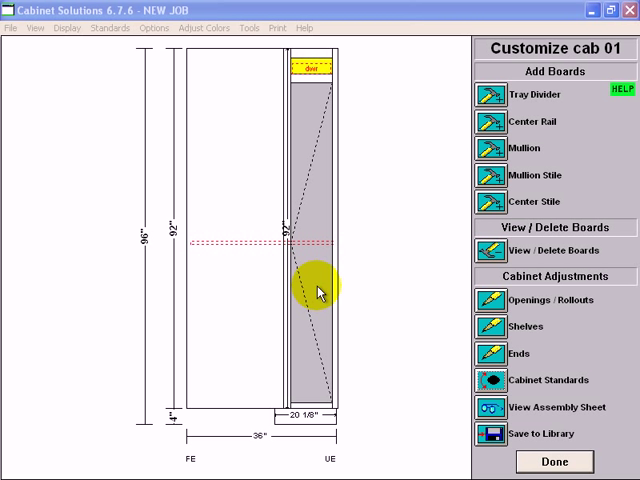
View the corner cabinet's boards in 3D, tilting it and inspecting the back and top boards
{"action": "left_click", "coordinate": [491, 252]}
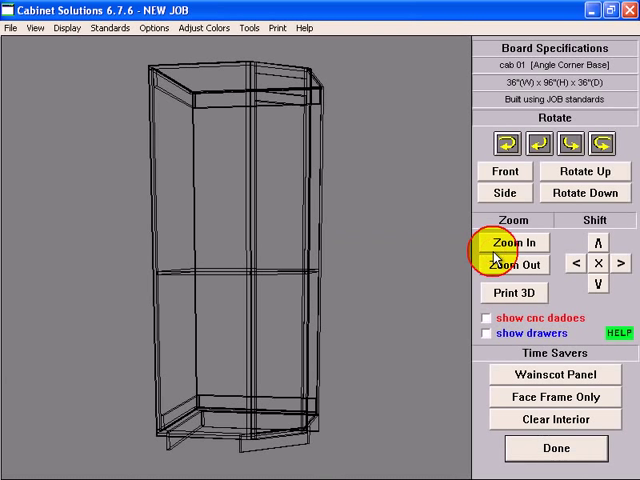
{"action": "left_click", "coordinate": [601, 173]}
{"action": "left_click", "coordinate": [566, 175]}
{"action": "left_click", "coordinate": [193, 224]}
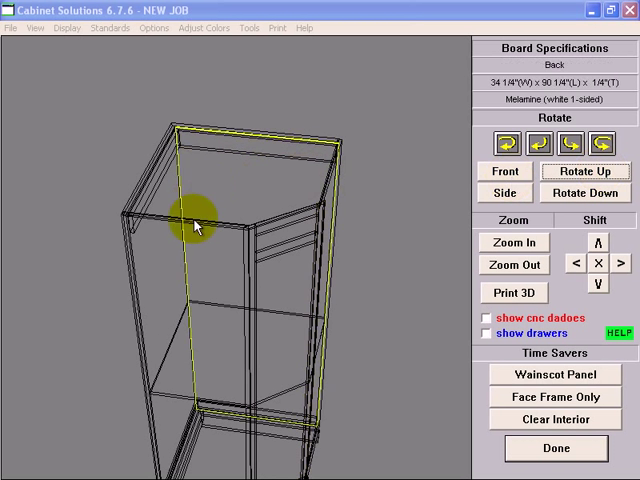
{"action": "left_click", "coordinate": [249, 226]}
{"action": "left_click", "coordinate": [187, 211]}
{"action": "left_click", "coordinate": [128, 212]}
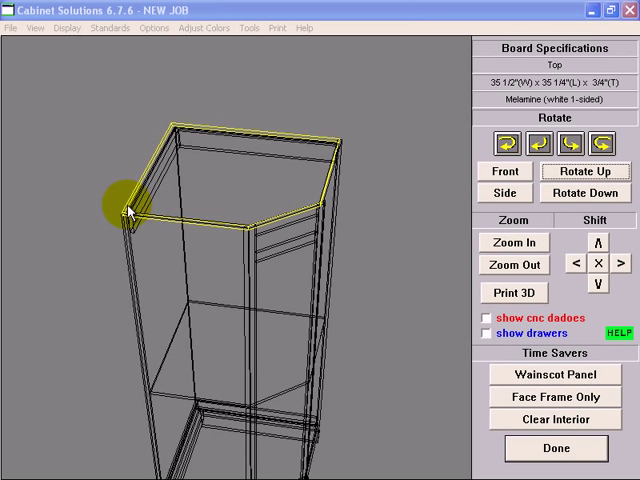
{"action": "left_click", "coordinate": [256, 243]}
Delete the center rail from the corner cabinet and return to customizing
{"action": "left_click", "coordinate": [291, 262]}
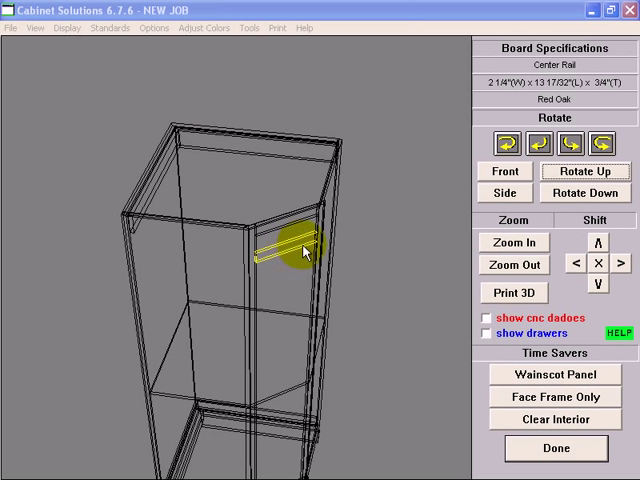
{"action": "left_click", "coordinate": [303, 246]}
{"action": "key", "text": "Delete"}
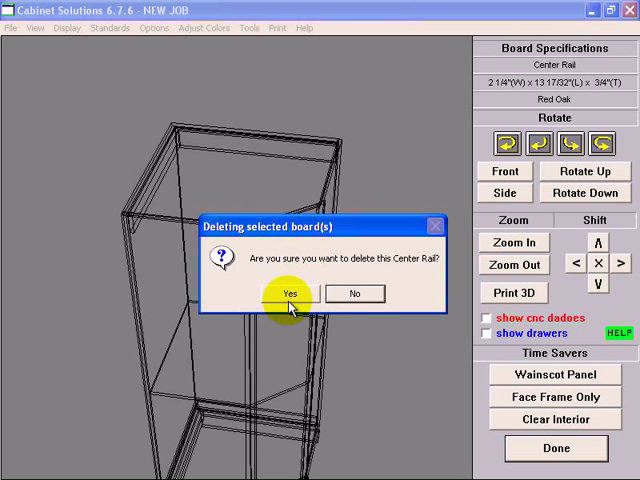
{"action": "left_click", "coordinate": [290, 293]}
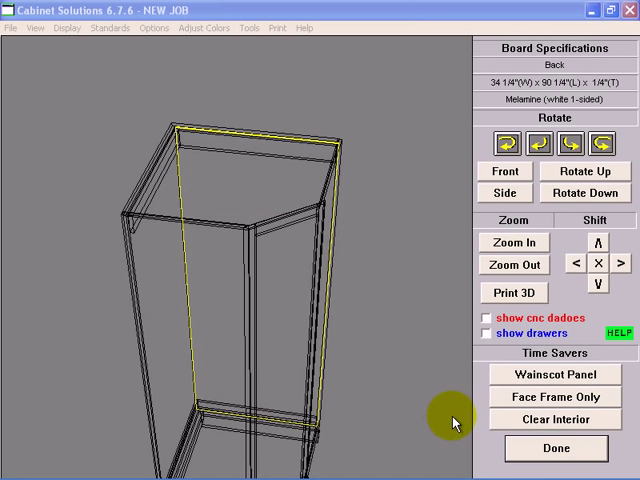
{"action": "left_click", "coordinate": [555, 448]}
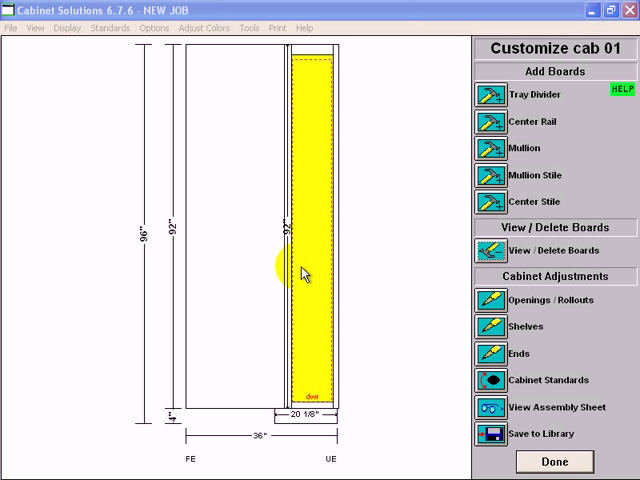
Make opening 1 a single door in Openings / Rollouts and return to the wall elevation
{"action": "left_click", "coordinate": [493, 301]}
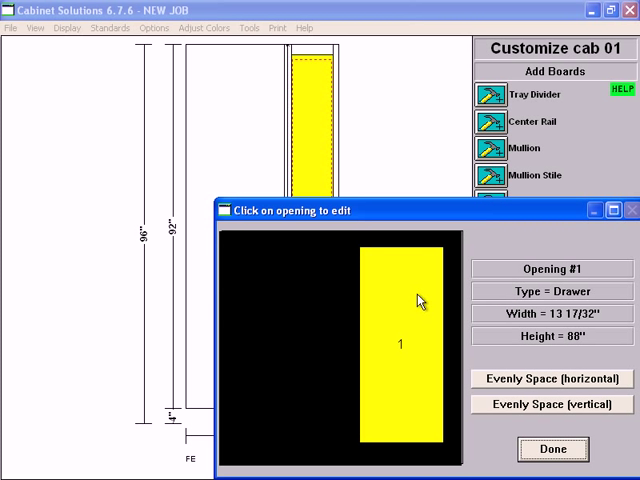
{"action": "left_click", "coordinate": [420, 302]}
{"action": "left_click", "coordinate": [368, 104]}
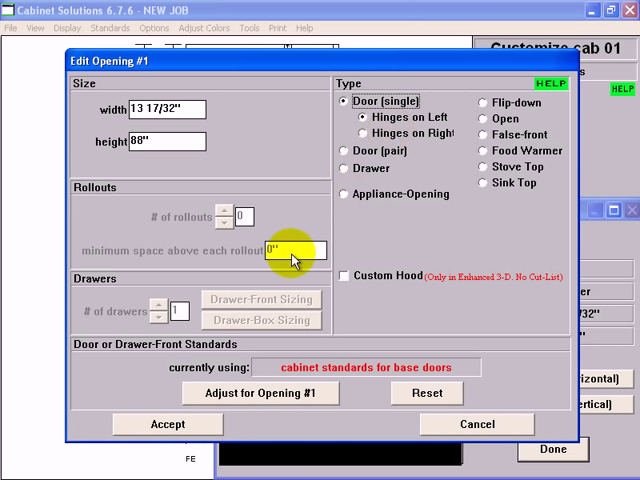
{"action": "left_click", "coordinate": [197, 428]}
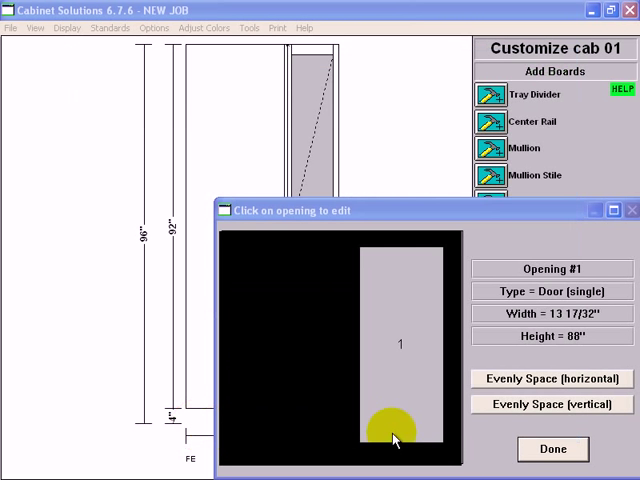
{"action": "left_click", "coordinate": [553, 449]}
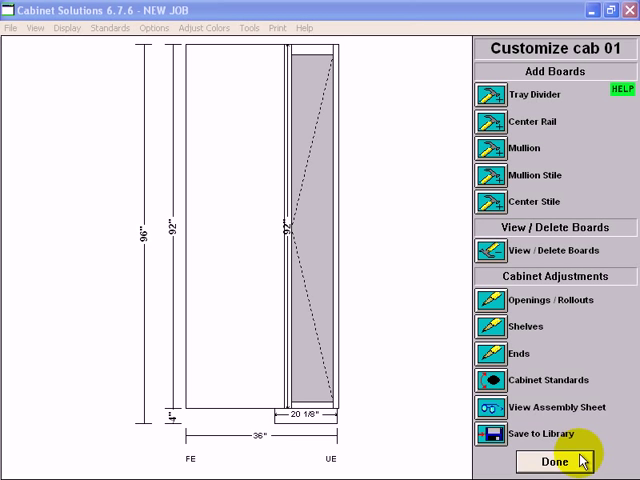
{"action": "left_click", "coordinate": [576, 461]}
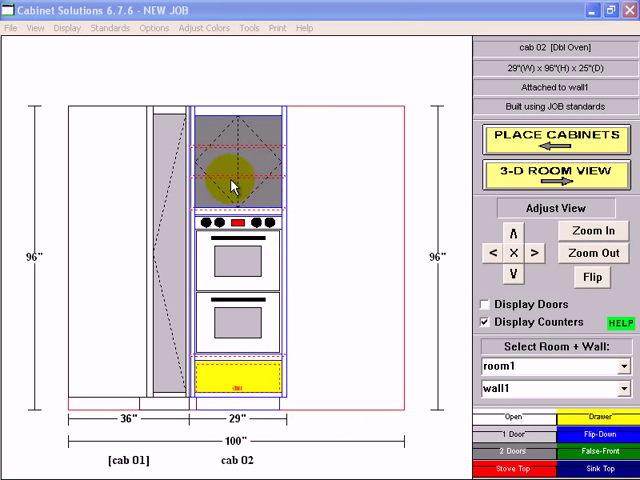
Select cab 02 to look it over, then reopen cab 01 for customizing
{"action": "left_click", "coordinate": [168, 172]}
{"action": "left_click", "coordinate": [197, 183]}
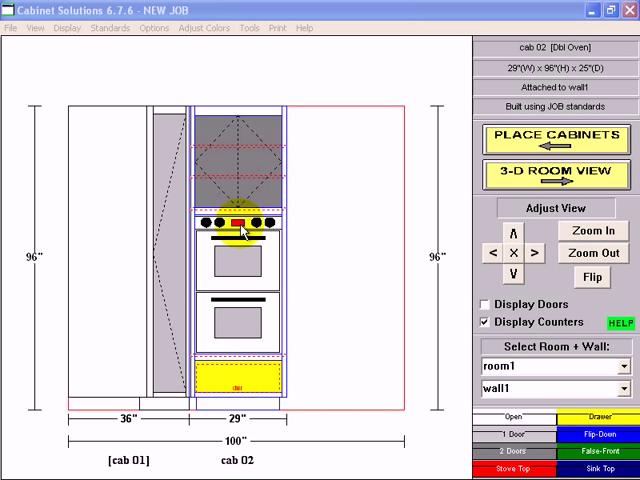
{"action": "left_click", "coordinate": [176, 279]}
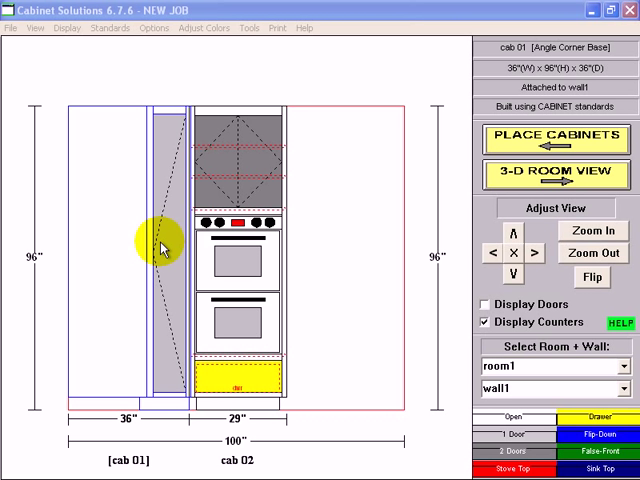
{"action": "double_click", "coordinate": [163, 249]}
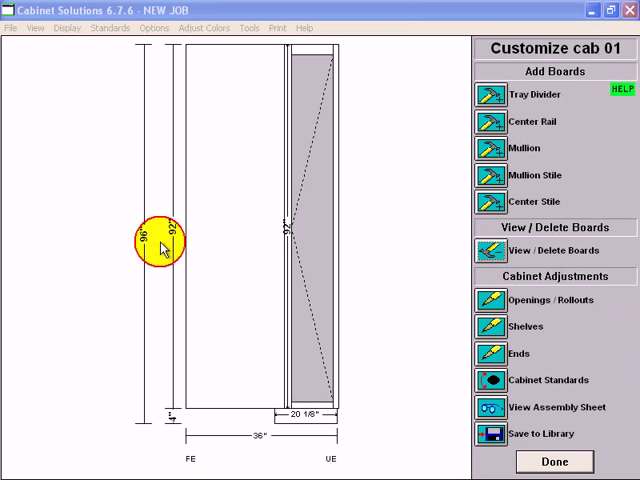
Add 2 1/4" center rails into opening 1, splitting it into three openings
{"action": "left_click", "coordinate": [493, 124]}
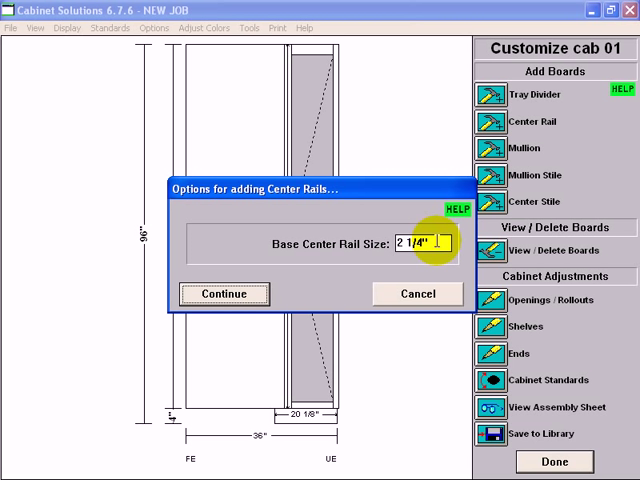
{"action": "left_click_drag", "start_coordinate": [437, 241], "coordinate": [355, 237]}
{"action": "left_click", "coordinate": [224, 295]}
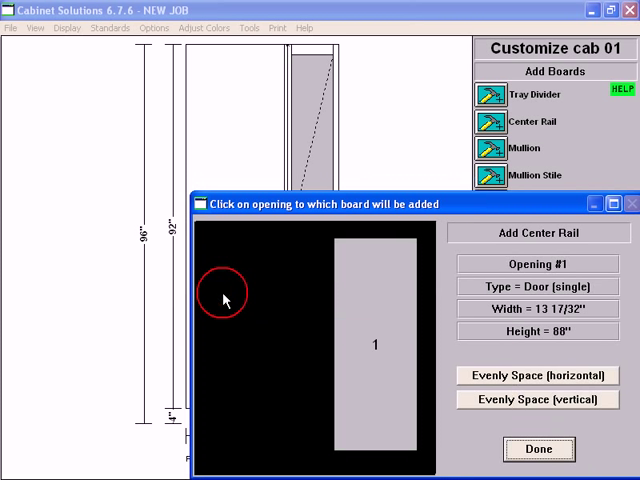
{"action": "left_click", "coordinate": [379, 292]}
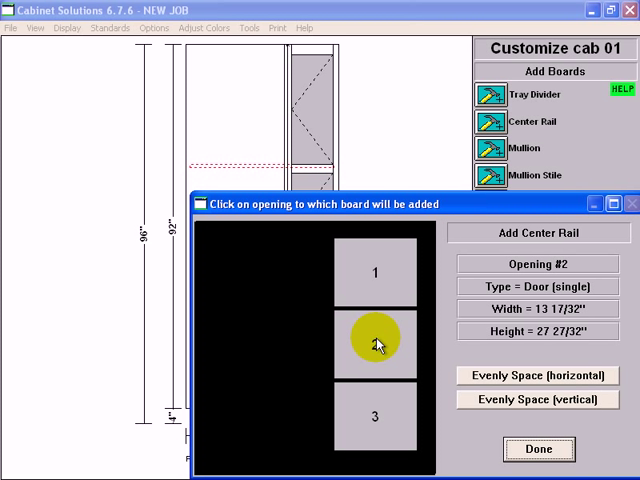
Make the middle opening 2 an appliance opening of type Double Oven
{"action": "left_click", "coordinate": [535, 450]}
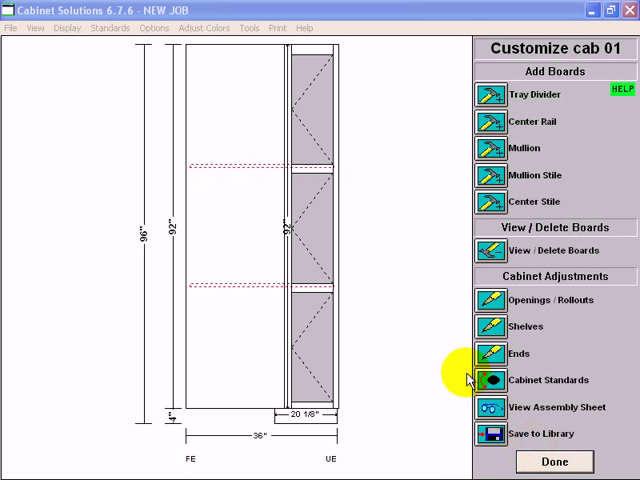
{"action": "left_click", "coordinate": [497, 302]}
{"action": "left_click", "coordinate": [395, 362]}
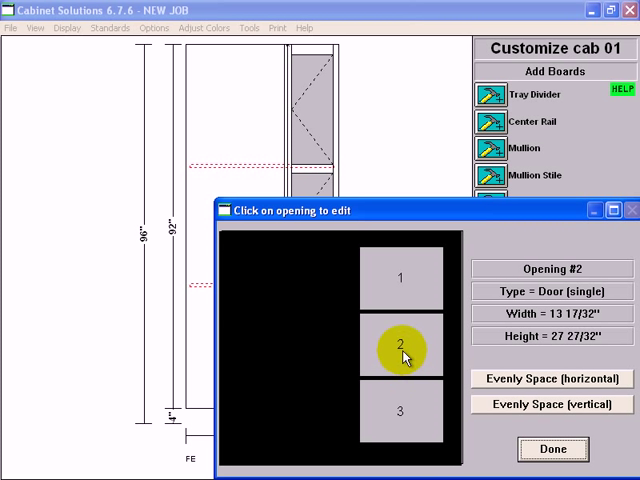
{"action": "left_click", "coordinate": [405, 348]}
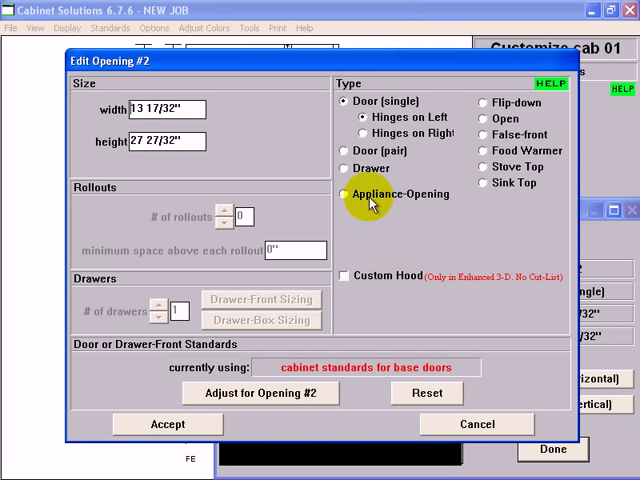
{"action": "left_click", "coordinate": [374, 193]}
{"action": "left_click", "coordinate": [513, 217]}
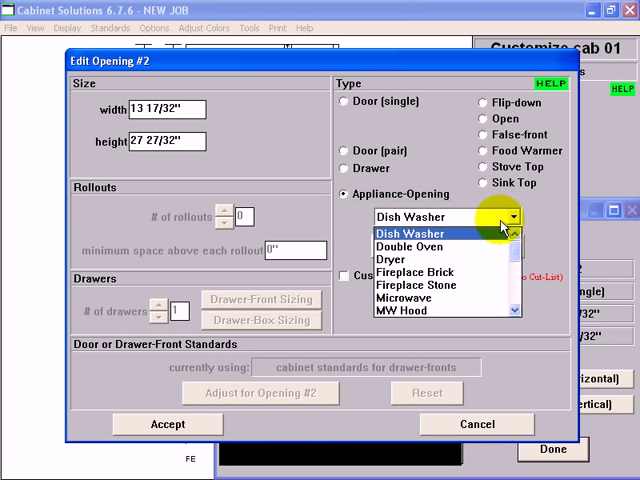
{"action": "left_click", "coordinate": [514, 310]}
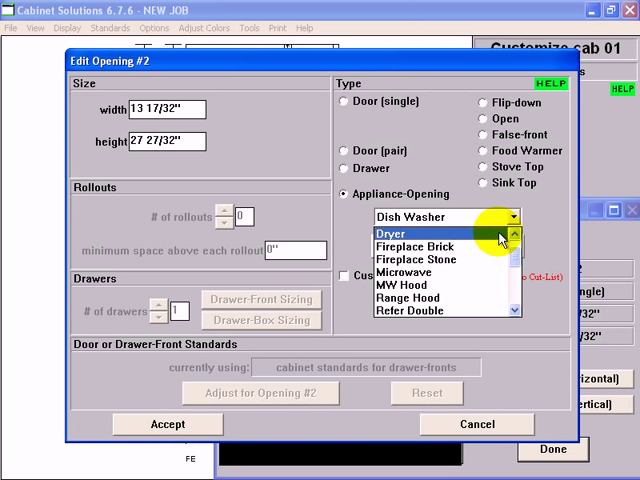
{"action": "left_click", "coordinate": [512, 235]}
{"action": "left_click", "coordinate": [455, 247]}
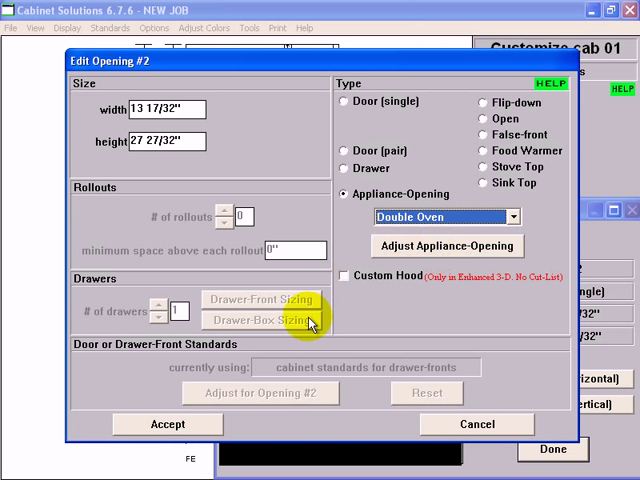
{"action": "left_click", "coordinate": [190, 429]}
Make the bottom opening 3 a drawer and close the opening editor
{"action": "left_click", "coordinate": [430, 408]}
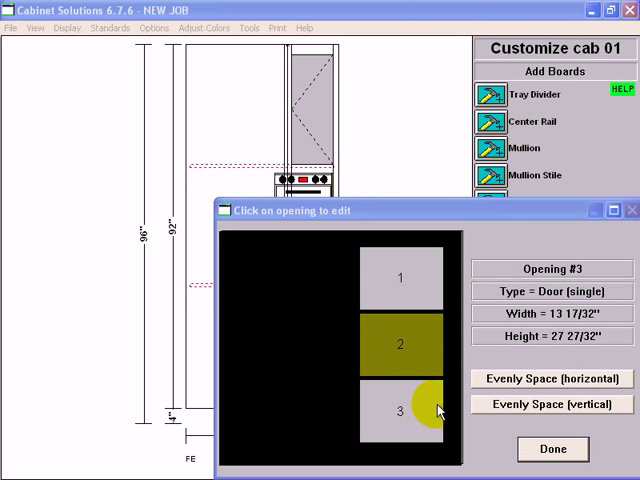
{"action": "left_click", "coordinate": [416, 416]}
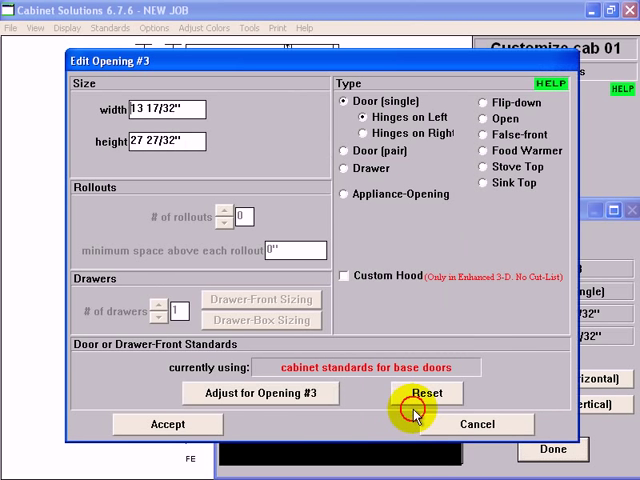
{"action": "left_click", "coordinate": [366, 170]}
{"action": "left_click", "coordinate": [205, 424]}
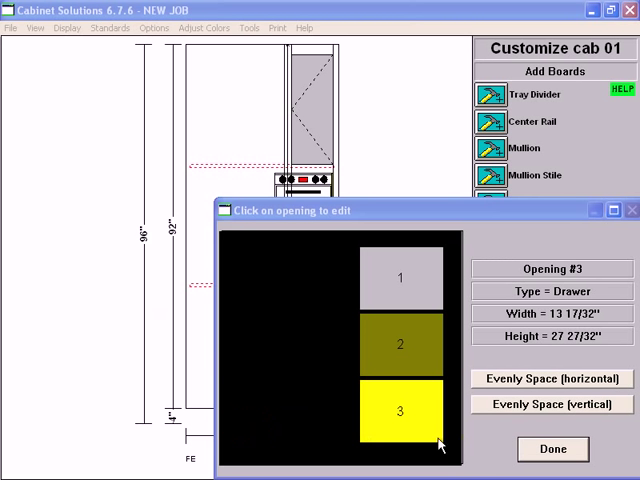
{"action": "left_click", "coordinate": [549, 452]}
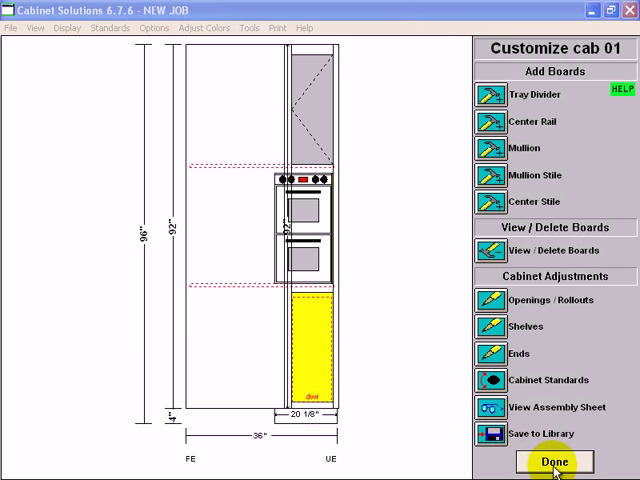
Finish customizing cab 01, then open cab 02's Openings / Rollouts list
{"action": "left_click", "coordinate": [556, 466]}
{"action": "left_click", "coordinate": [197, 380]}
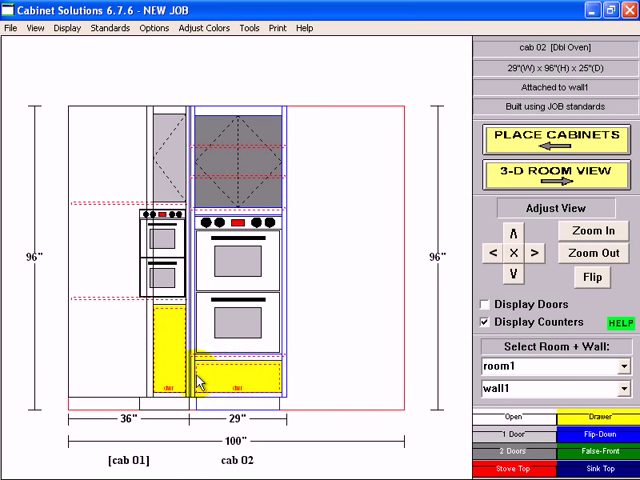
{"action": "left_click", "coordinate": [145, 197]}
{"action": "left_click", "coordinate": [236, 176]}
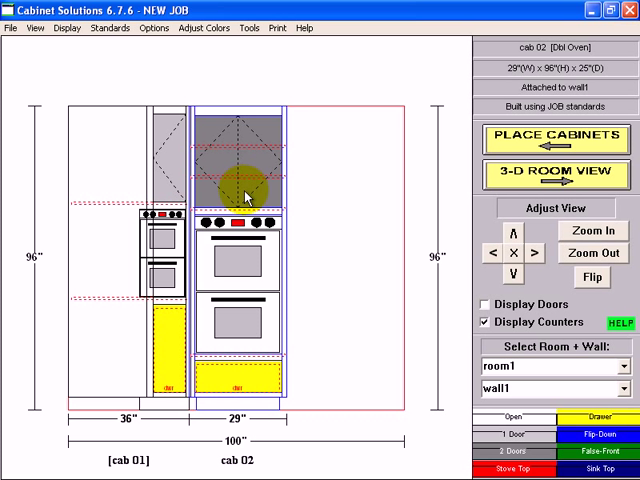
{"action": "double_click", "coordinate": [247, 152]}
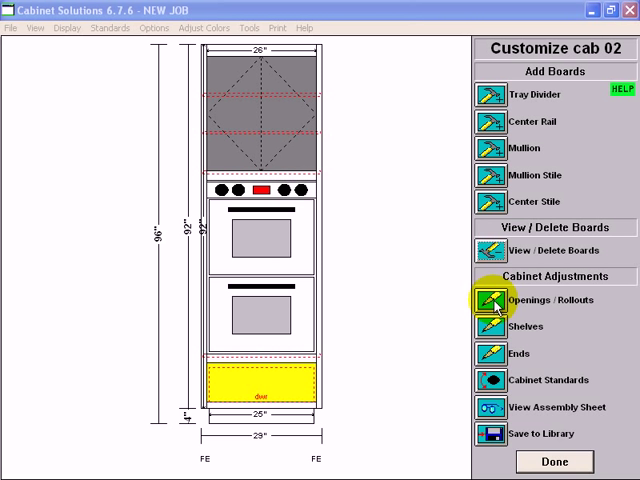
{"action": "left_click", "coordinate": [497, 306]}
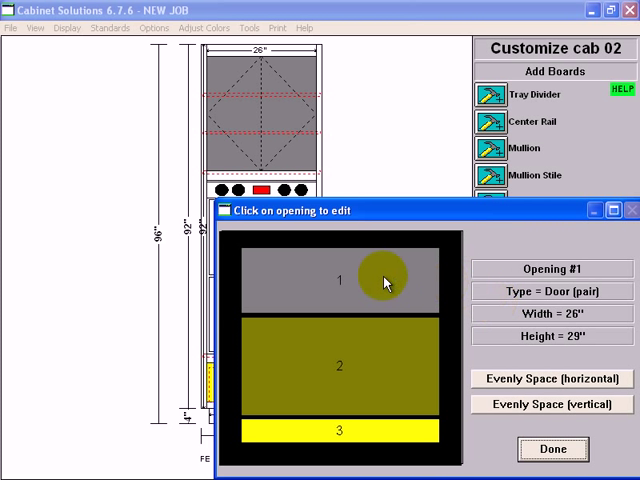
Read cab 02's opening sizes — 29" door pair, 44" double oven, drawer — and close the picker
{"action": "left_click", "coordinate": [376, 345]}
{"action": "left_click", "coordinate": [371, 276]}
{"action": "left_click", "coordinate": [373, 343]}
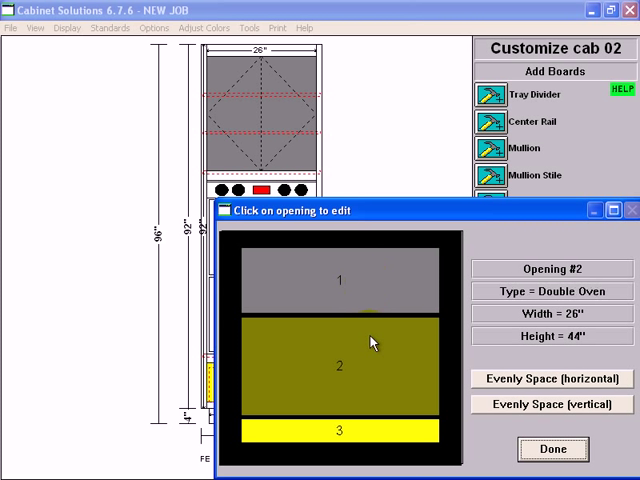
{"action": "left_click", "coordinate": [363, 446]}
{"action": "left_click", "coordinate": [367, 390]}
{"action": "left_click", "coordinate": [367, 283]}
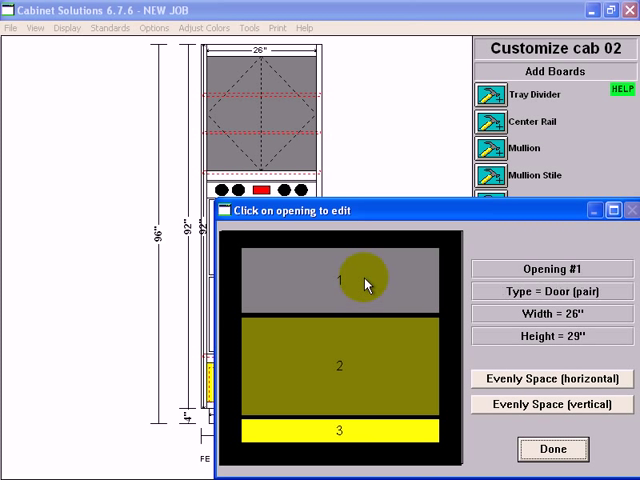
{"action": "left_click", "coordinate": [369, 343]}
{"action": "left_click", "coordinate": [367, 433]}
{"action": "left_click", "coordinate": [379, 262]}
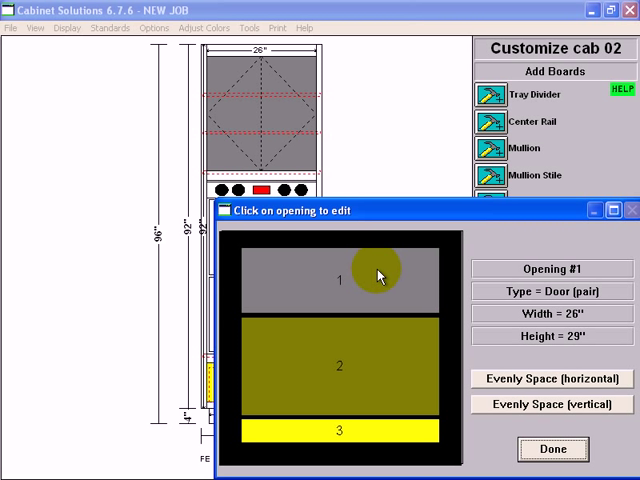
{"action": "left_click", "coordinate": [380, 354]}
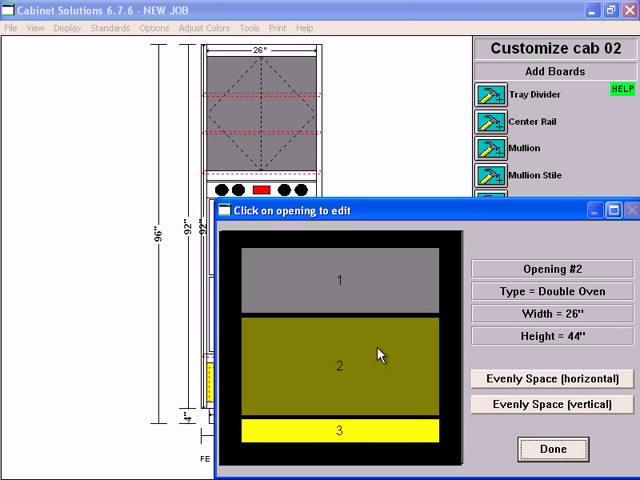
{"action": "left_click", "coordinate": [550, 452]}
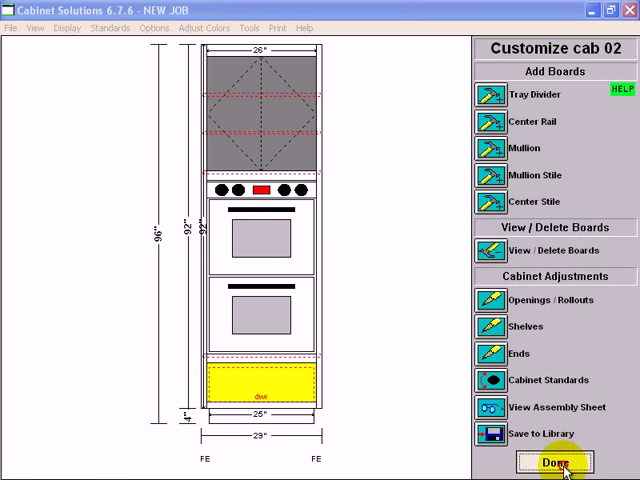
Finish the oven cabinet and bring up cab 01's Openings / Rollouts list for customizing
{"action": "left_click", "coordinate": [563, 467]}
{"action": "left_click", "coordinate": [155, 214]}
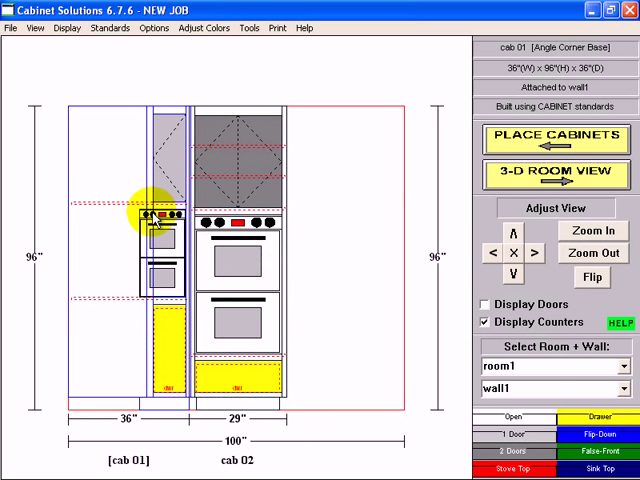
{"action": "left_click", "coordinate": [143, 163]}
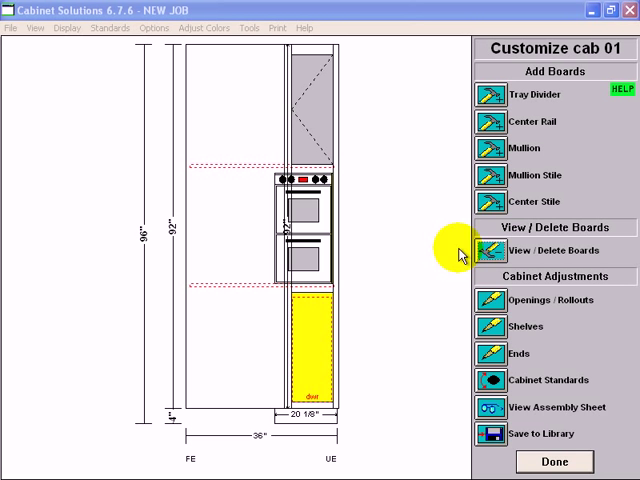
{"action": "left_click", "coordinate": [480, 299]}
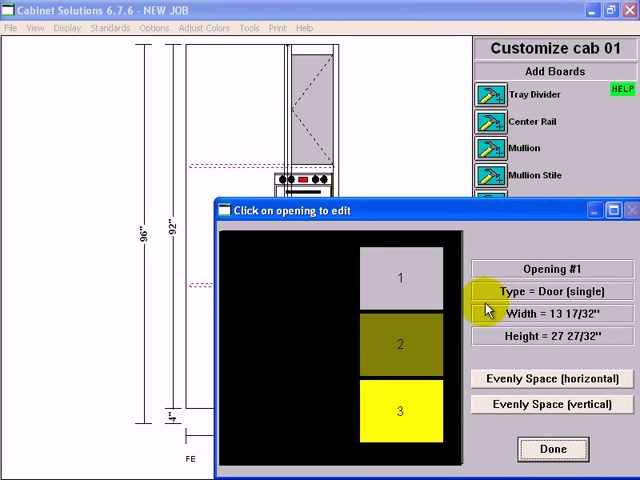
Set the corner cabinet's top door opening height to 29"
{"action": "left_click", "coordinate": [411, 280]}
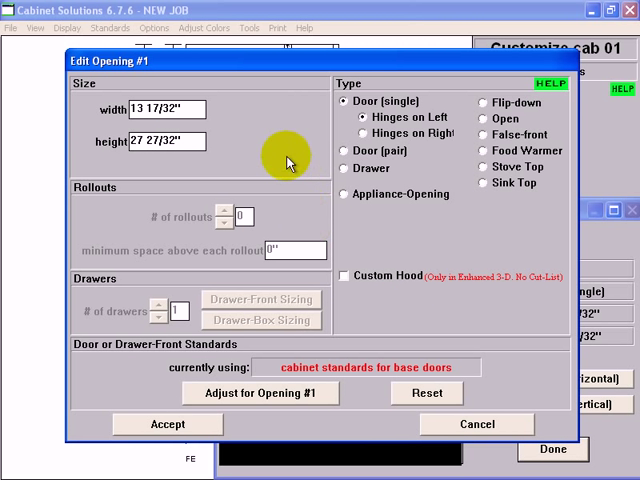
{"action": "left_click_drag", "start_coordinate": [189, 140], "coordinate": [50, 140]}
{"action": "type", "text": "29"}
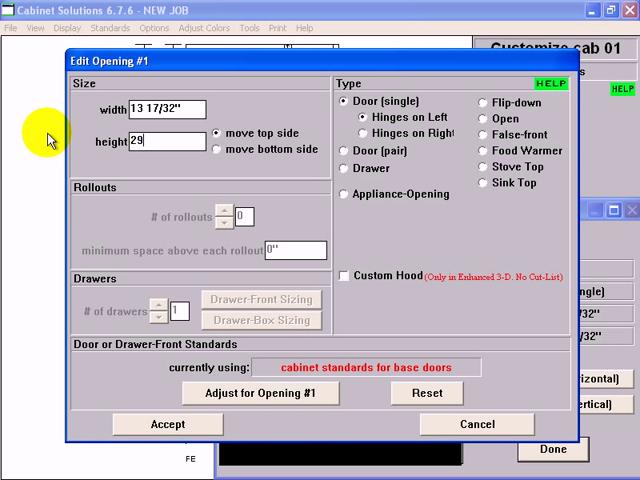
{"action": "left_click", "coordinate": [192, 430]}
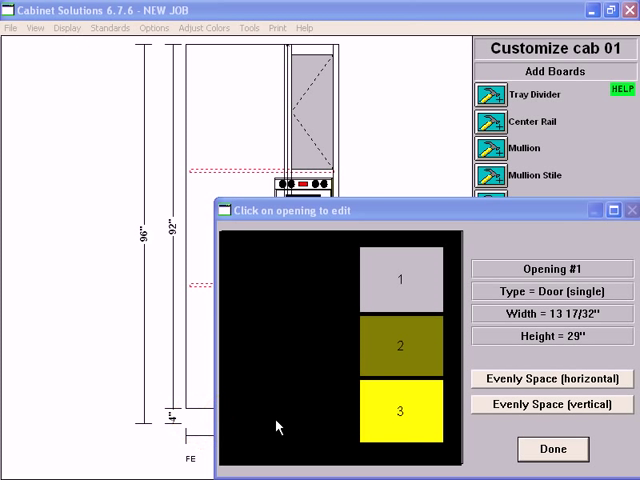
{"action": "mouse_move", "coordinate": [400, 345]}
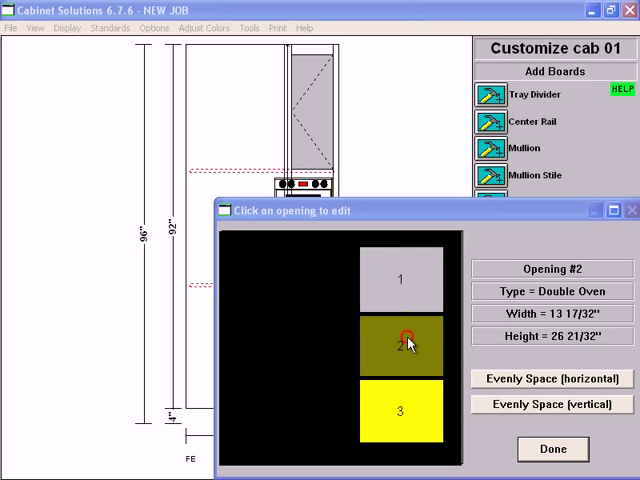
Set the double oven opening to 44" by moving its bottom side, matching the oven cabinet
{"action": "left_click", "coordinate": [409, 343]}
{"action": "left_click", "coordinate": [197, 140]}
{"action": "type", "text": "4"}
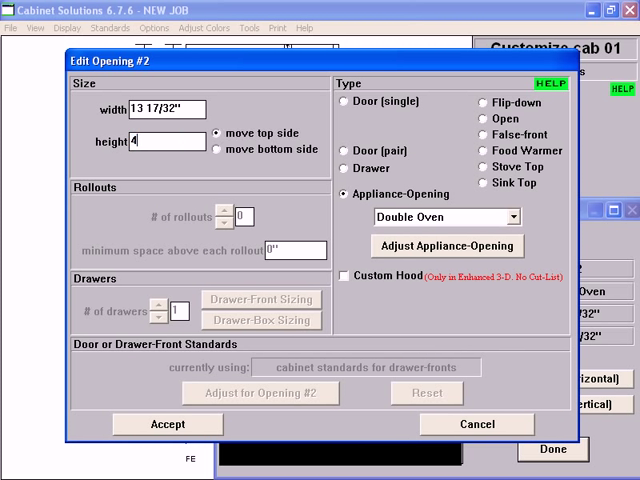
{"action": "type", "text": "4"}
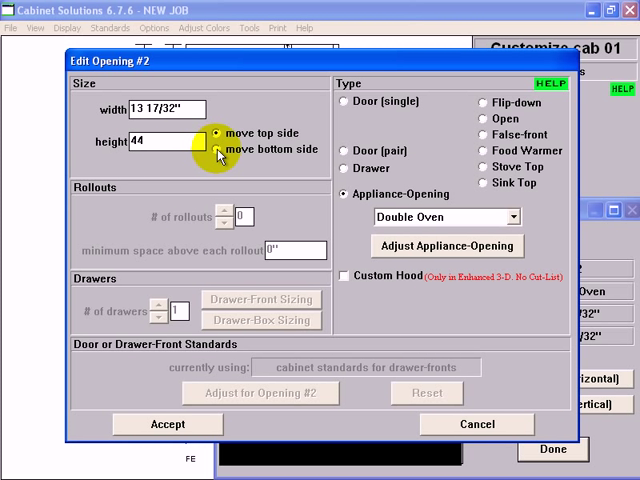
{"action": "left_click", "coordinate": [217, 150]}
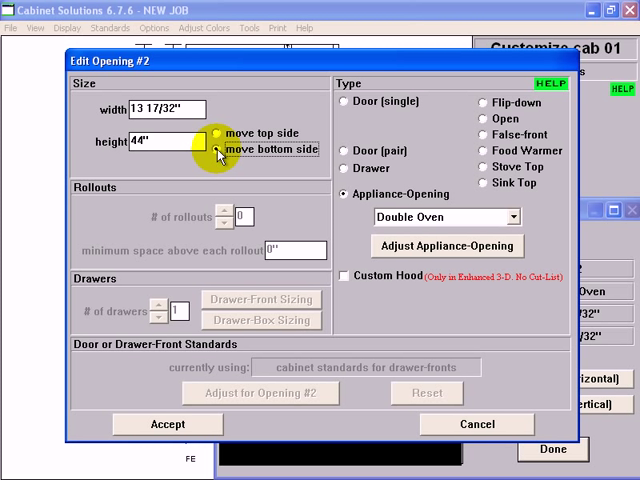
{"action": "left_click", "coordinate": [167, 424]}
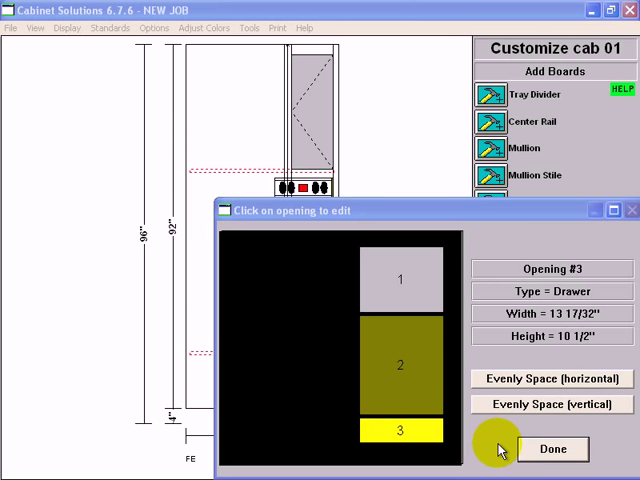
{"action": "left_click", "coordinate": [537, 452]}
{"action": "left_click", "coordinate": [563, 461]}
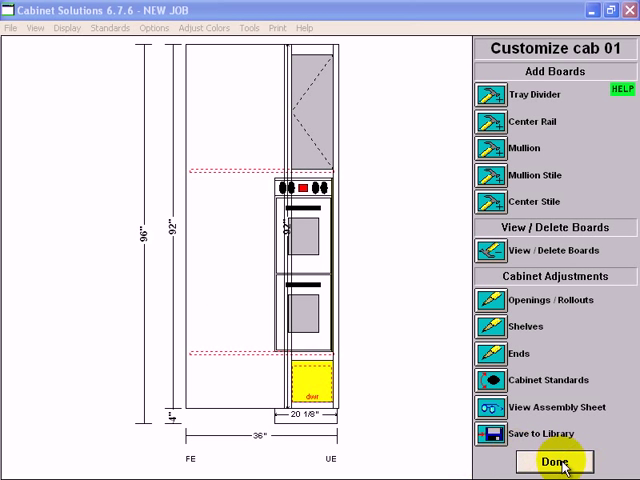
Select cab 01 and cab 02 in the wall elevation to compare their aligned oven openings
{"action": "left_click", "coordinate": [131, 386]}
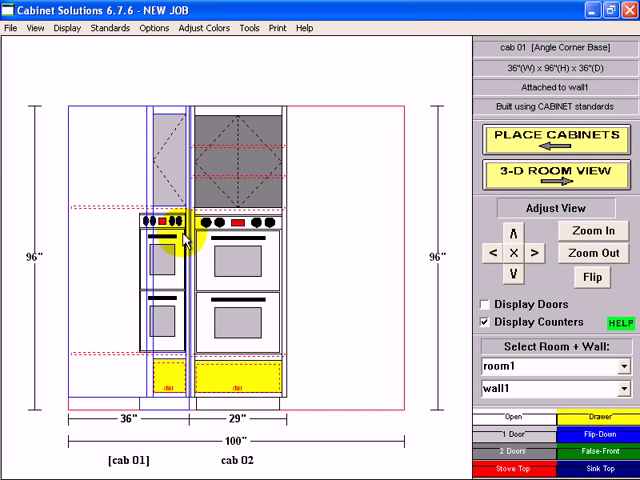
{"action": "left_click", "coordinate": [210, 193]}
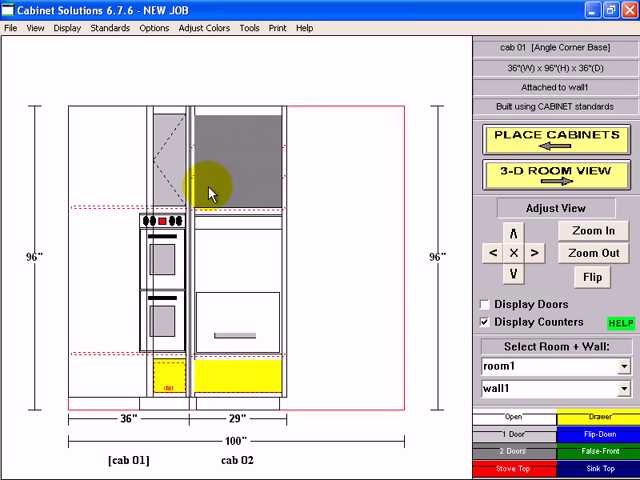
{"action": "left_click", "coordinate": [573, 176]}
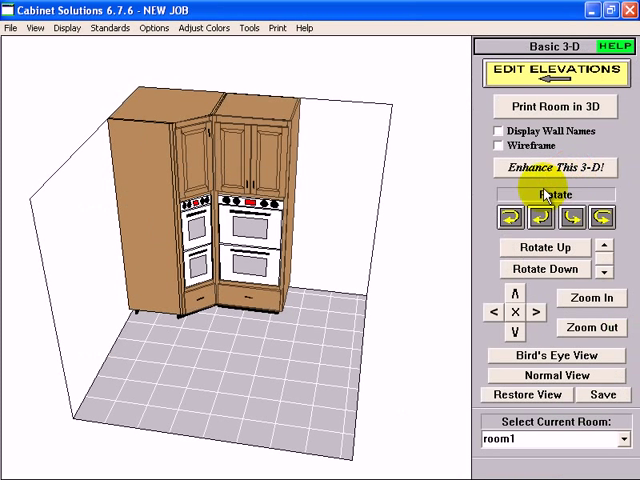